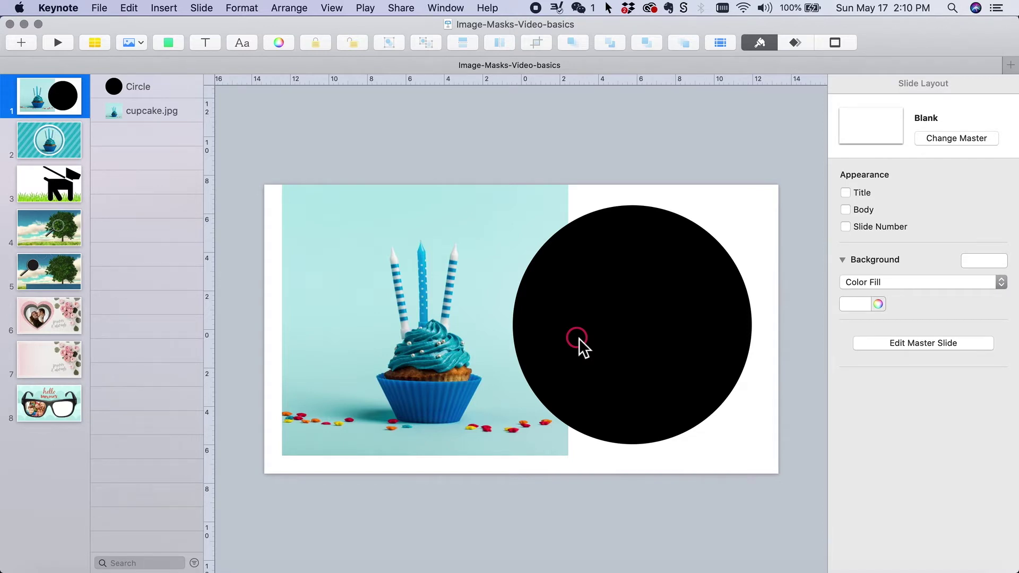
Nudge cupcake.jpg on slide 1 down and left so it overlaps the black circle.
drag(482, 207, 479, 220)
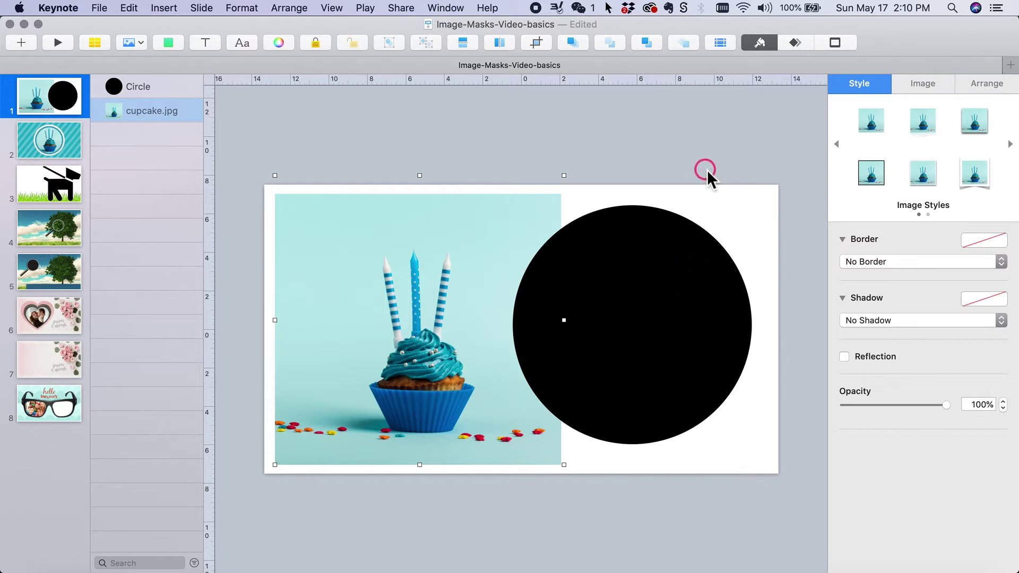
click(177, 39)
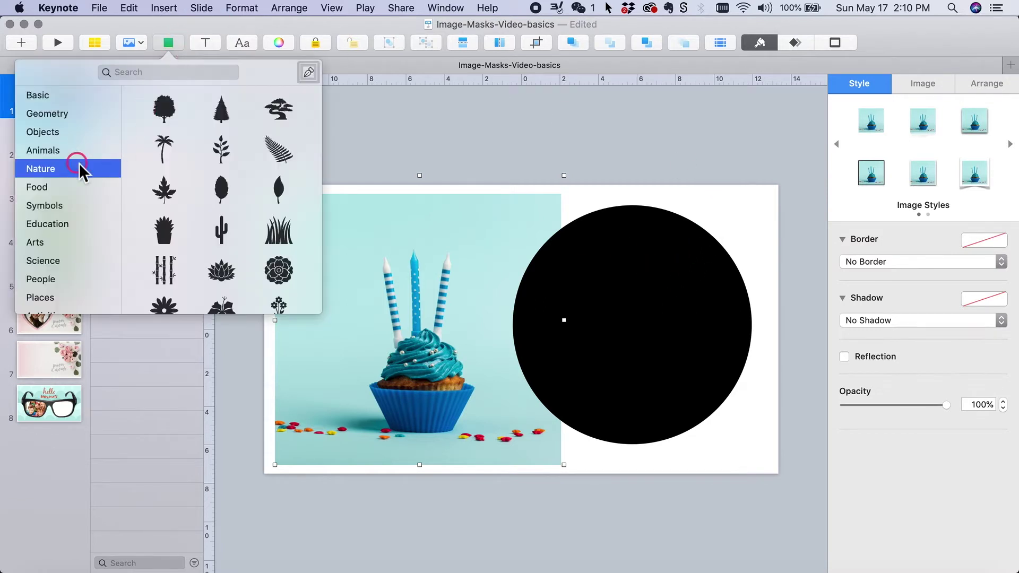
scroll(79, 163, down, 3)
scroll(79, 160, up, 3)
click(69, 211)
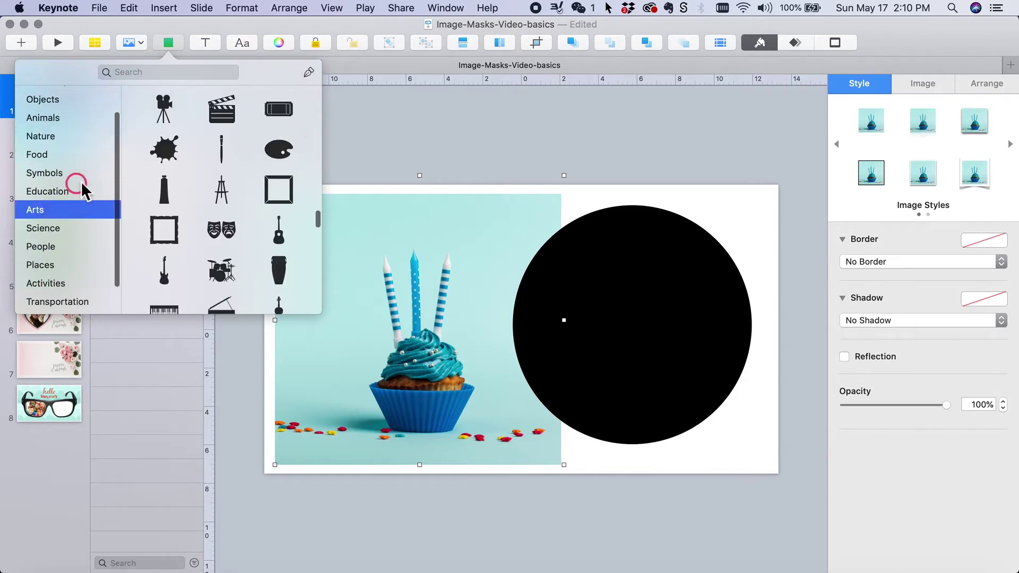
click(683, 186)
click(636, 150)
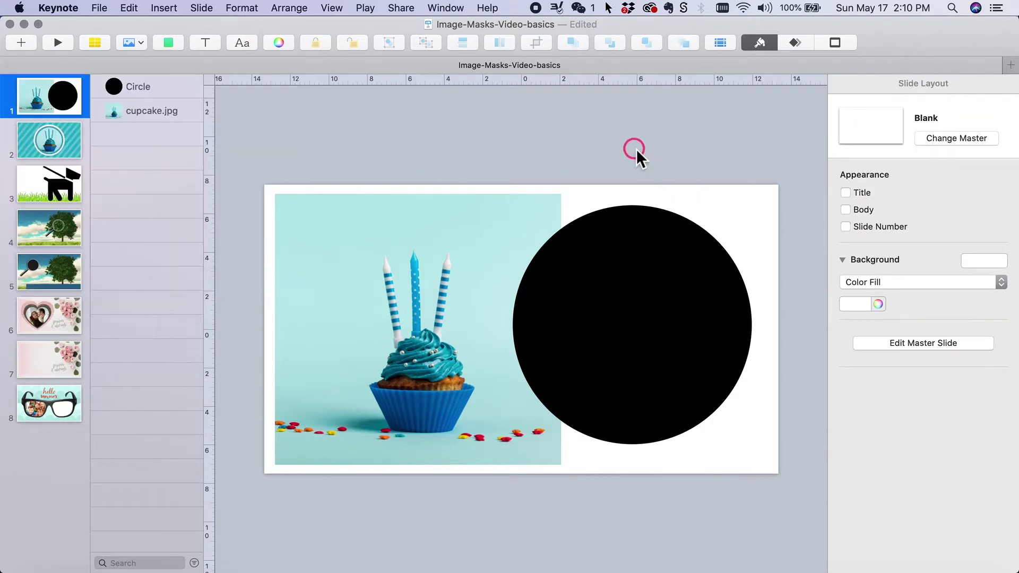
click(678, 310)
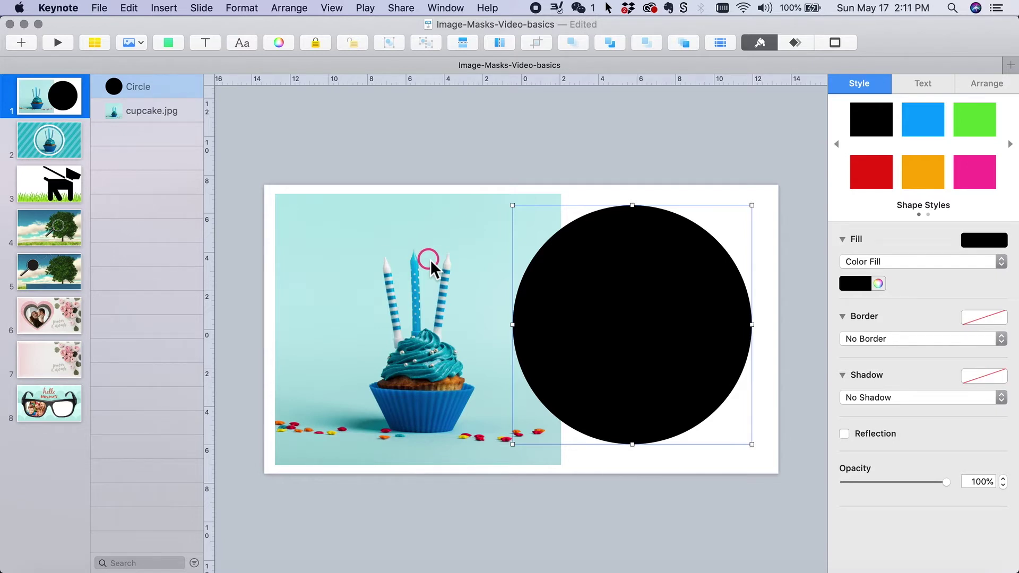
click(453, 213)
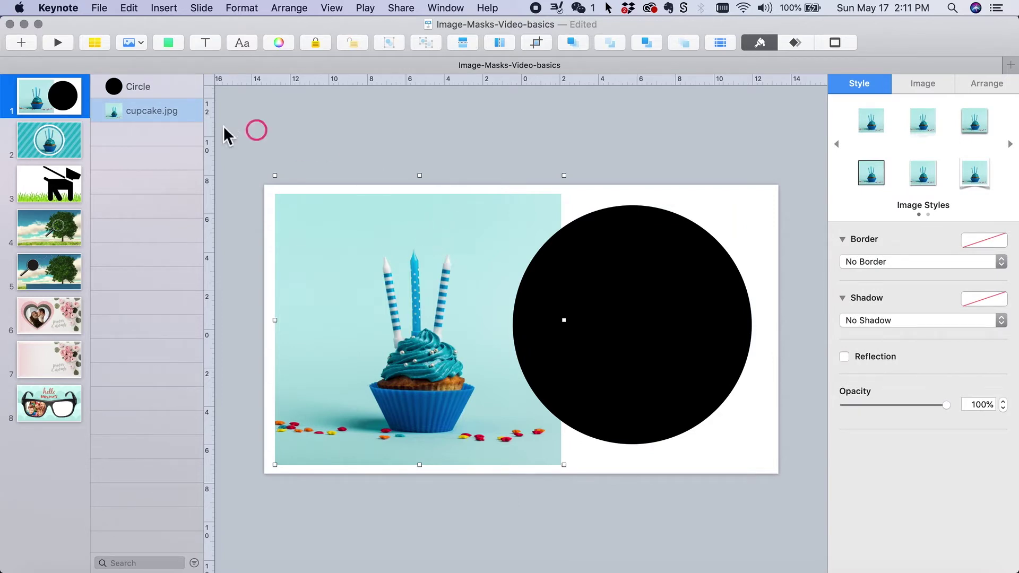
click(50, 139)
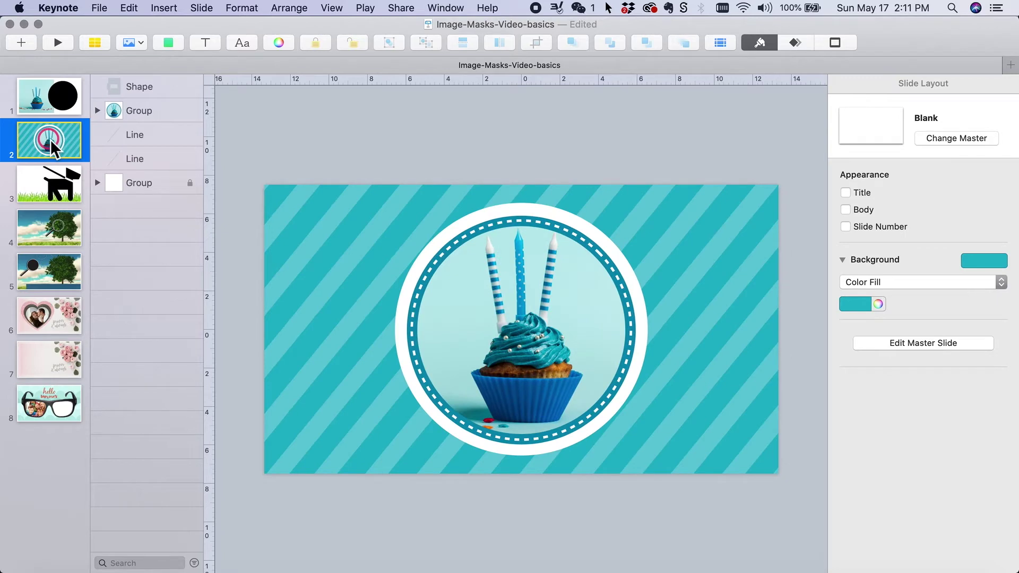
click(68, 105)
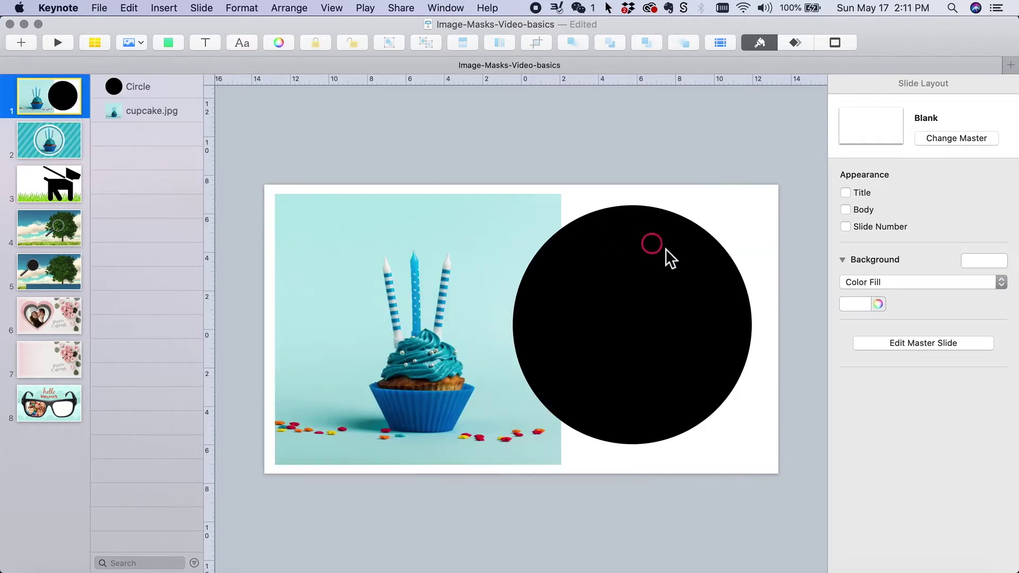
click(679, 259)
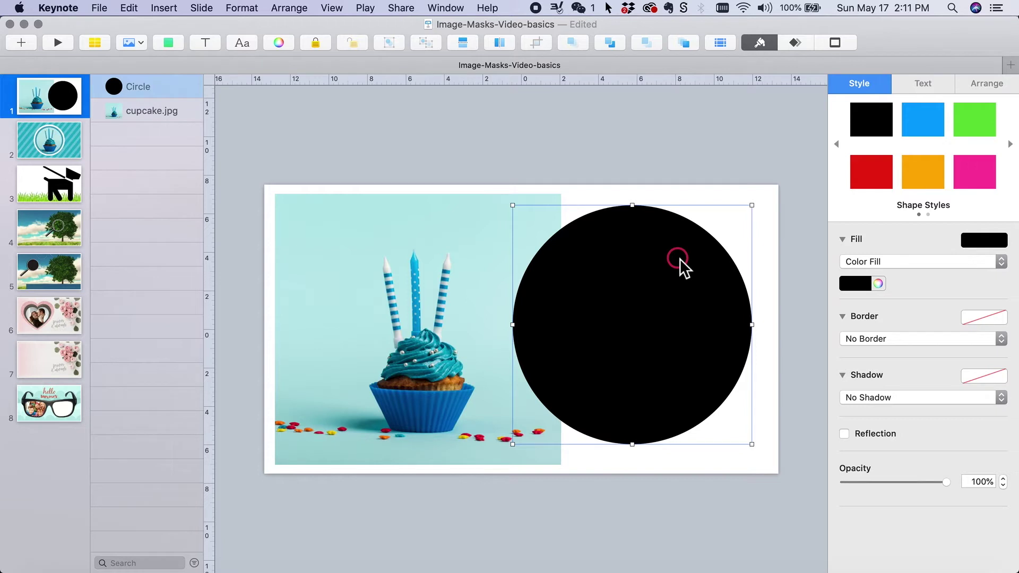
shift+click(466, 247)
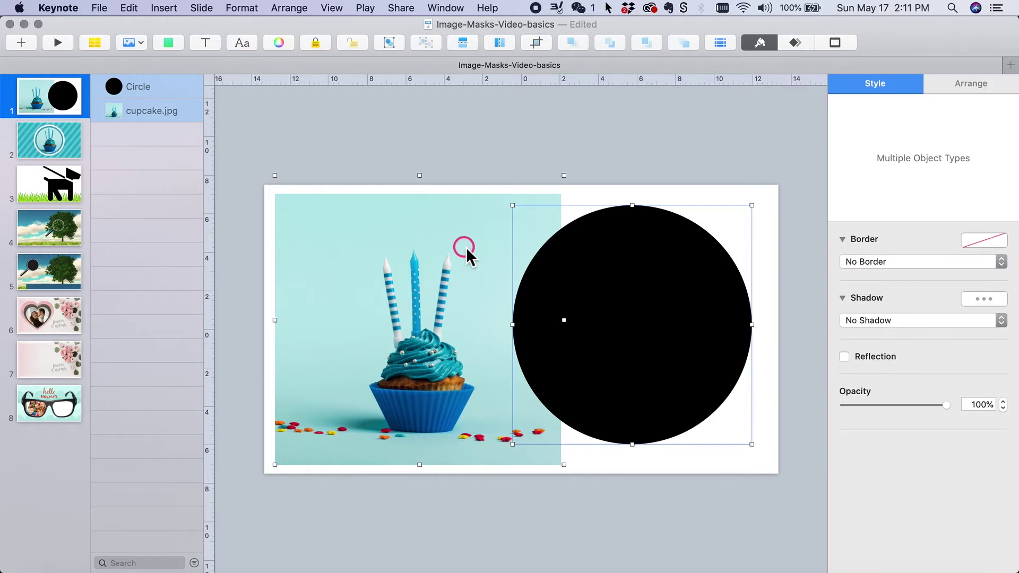
Mask cupcake.jpg with the black circle using Format > Image > Mask With Selection.
click(245, 8)
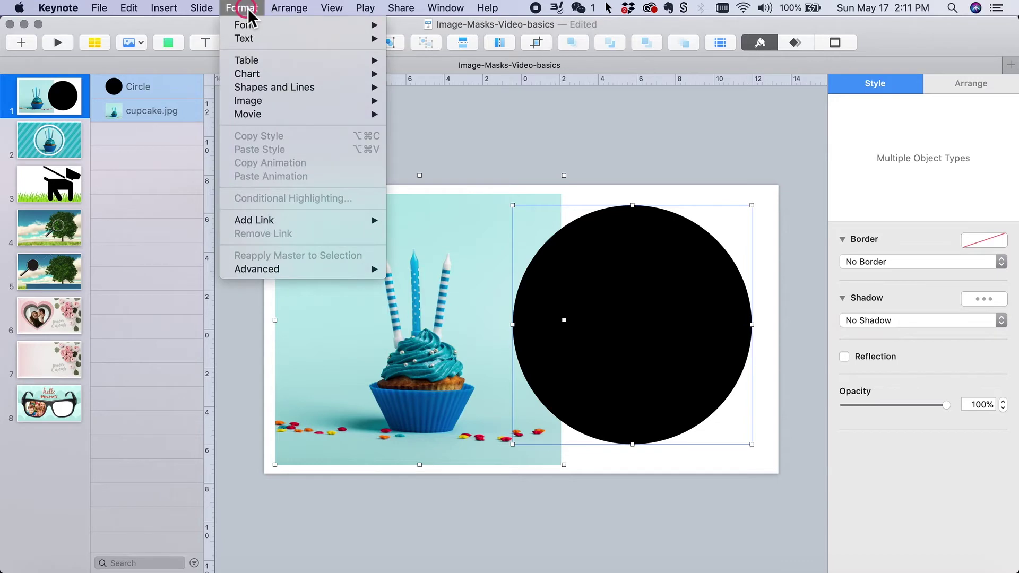
mouse_move(258, 108)
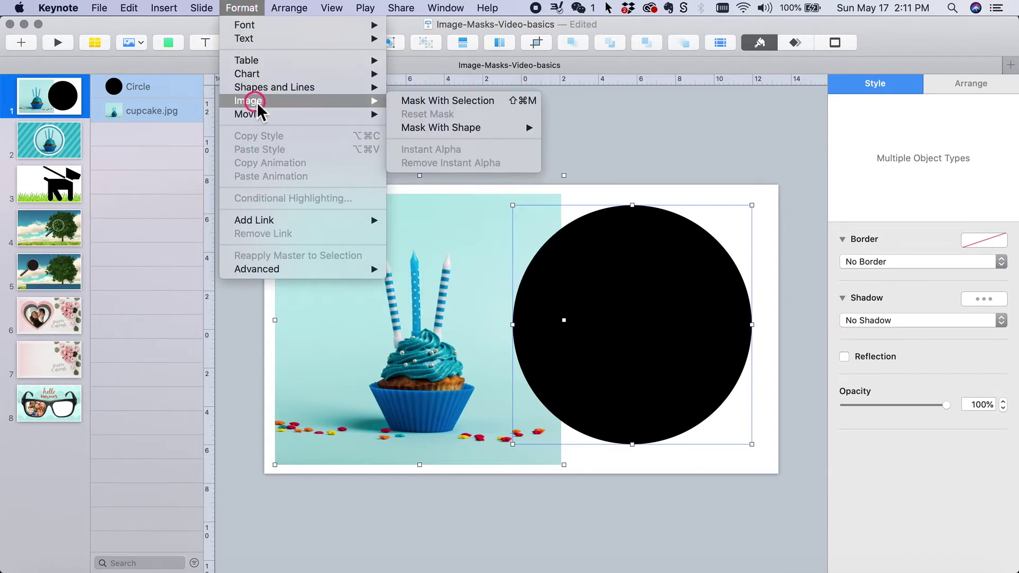
click(426, 105)
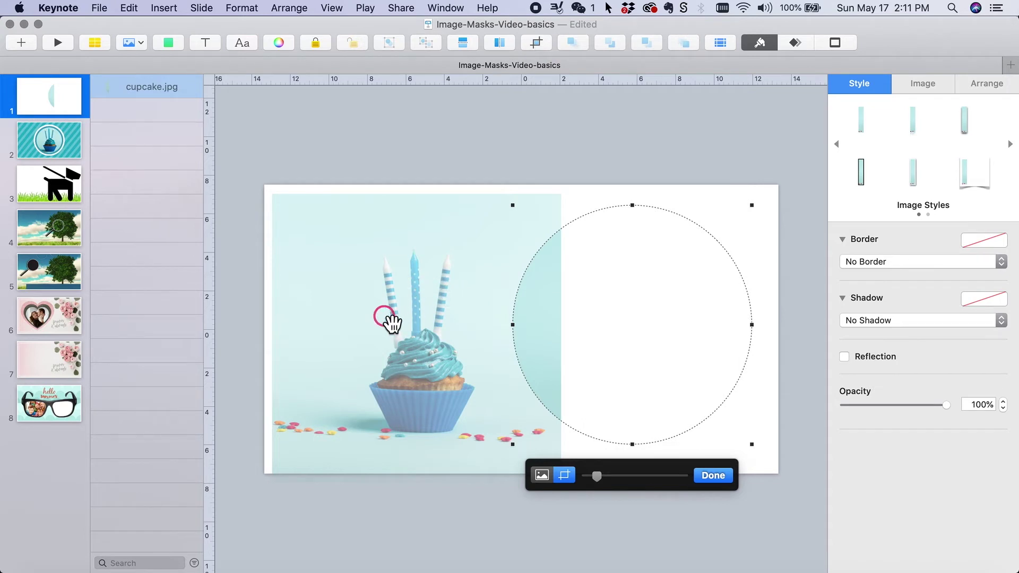
Slide the cupcake right inside the circle mask, enlarge it with the handle and size slider, and finish the mask.
drag(393, 322, 598, 325)
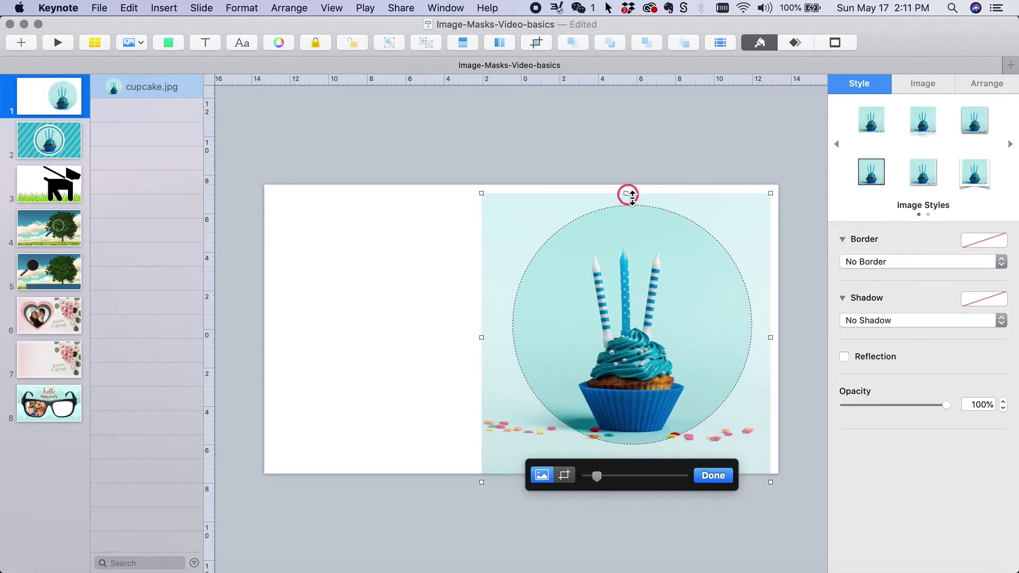
drag(625, 194, 632, 150)
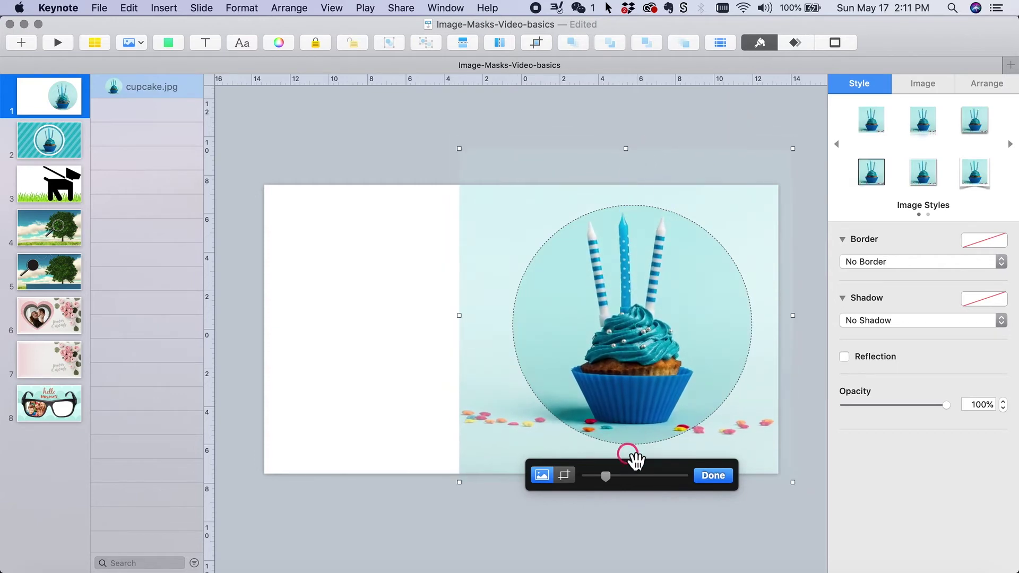
mouse_move(597, 476)
mouse_down()
mouse_move(646, 476)
mouse_move(608, 470)
mouse_up()
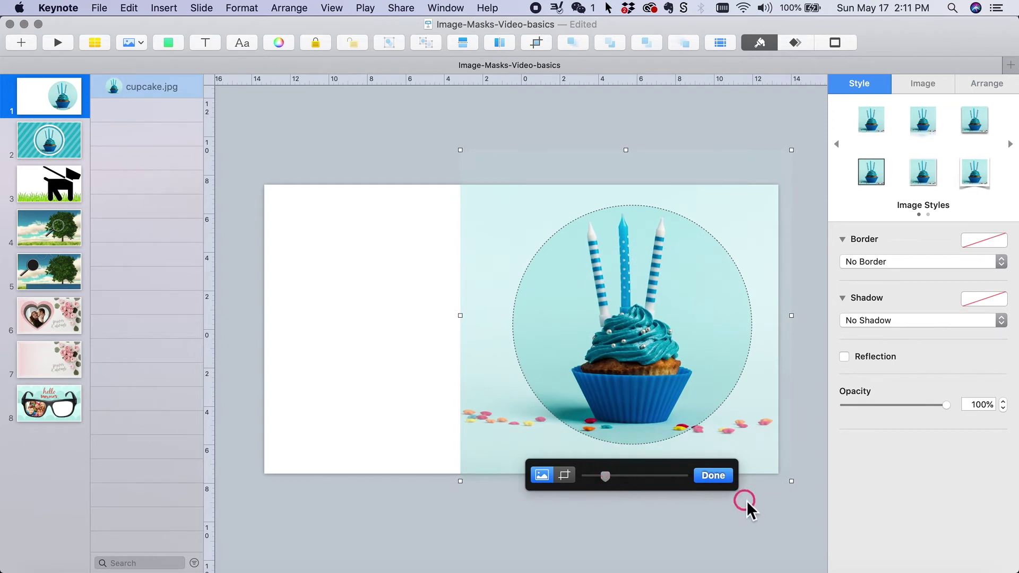
click(713, 475)
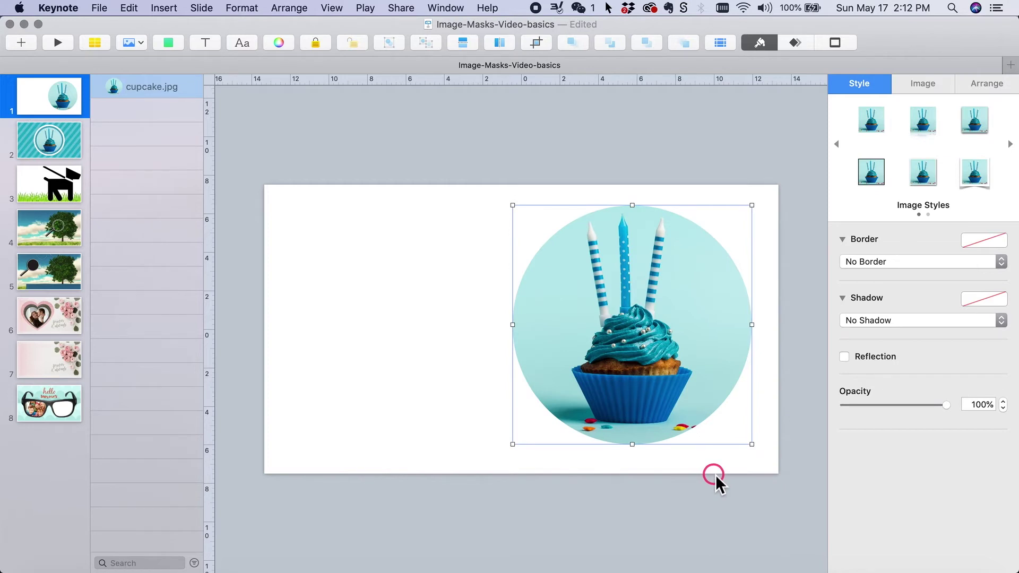
Move through slide 2 to the dog-walking slide 3 and bring up the dalmatian-pattern folder.
click(38, 133)
click(58, 185)
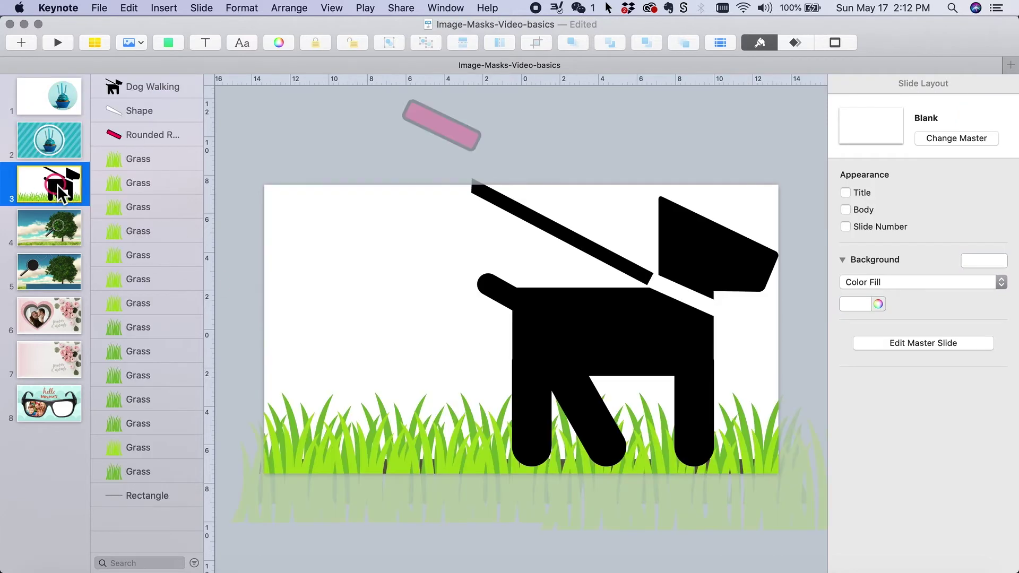
click(215, 324)
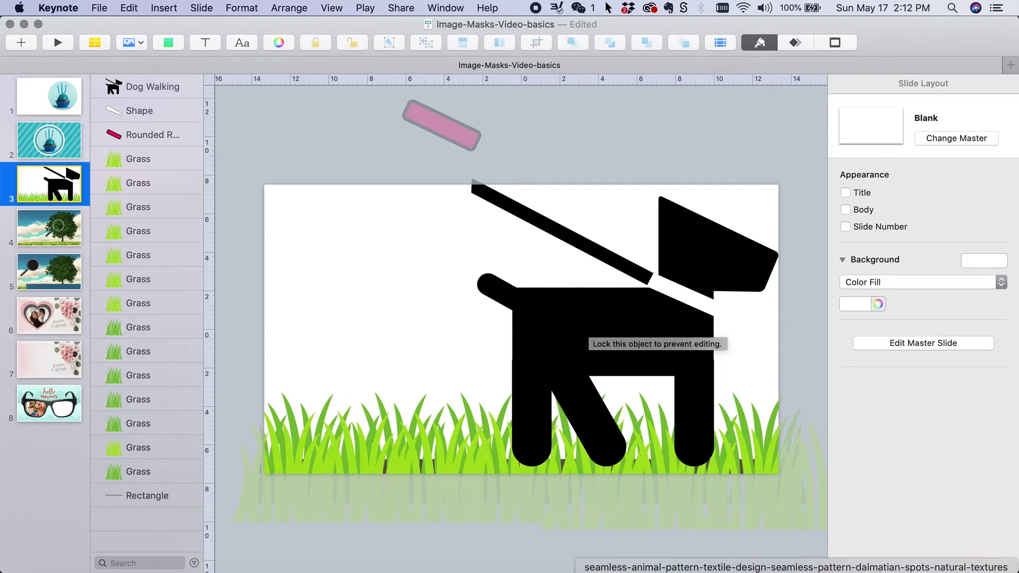
click(796, 571)
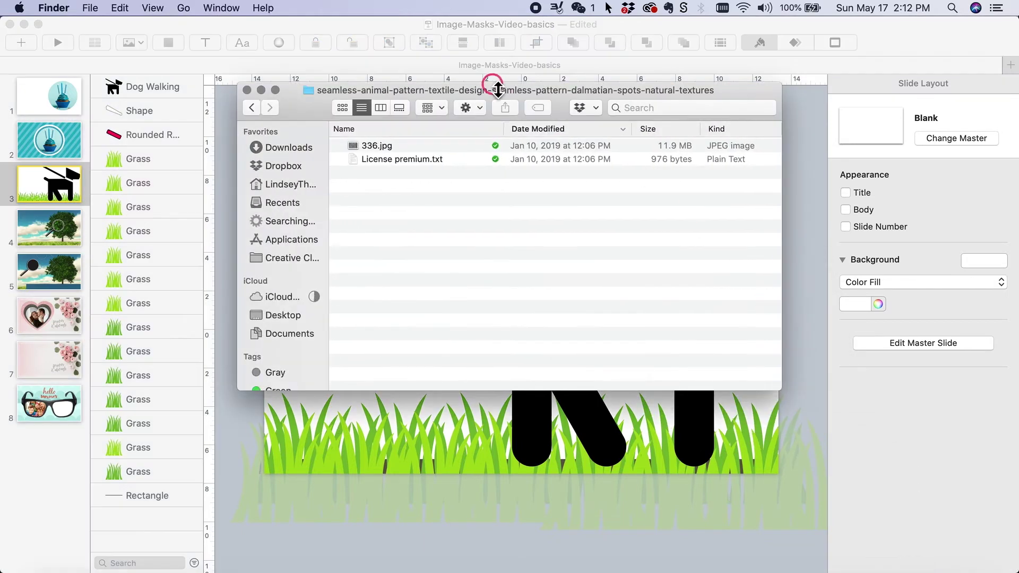
Drag 336.jpg from the dalmatian folder onto slide 3, then close the Finder window.
click(488, 91)
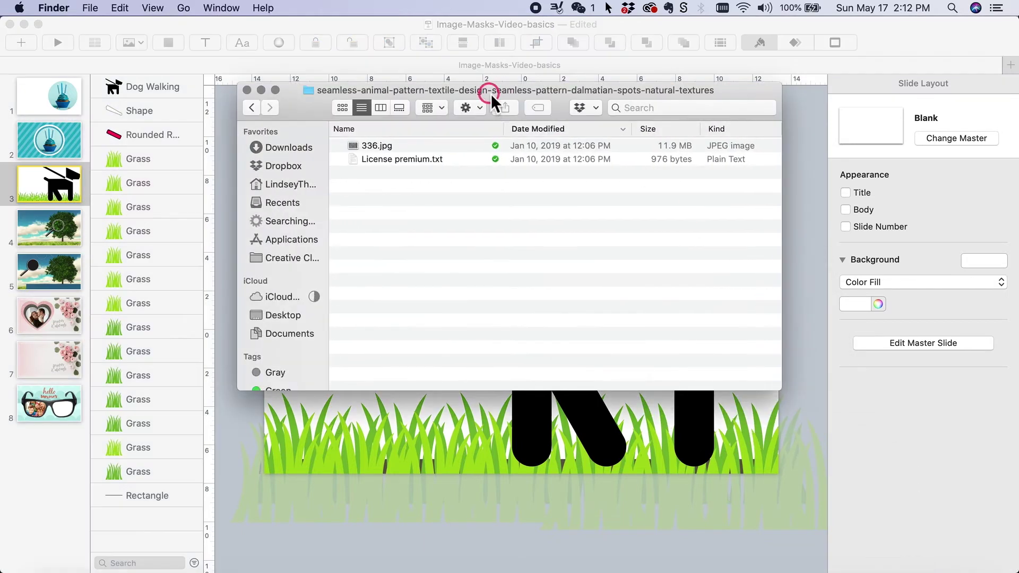
drag(491, 97, 912, 344)
drag(784, 389, 470, 255)
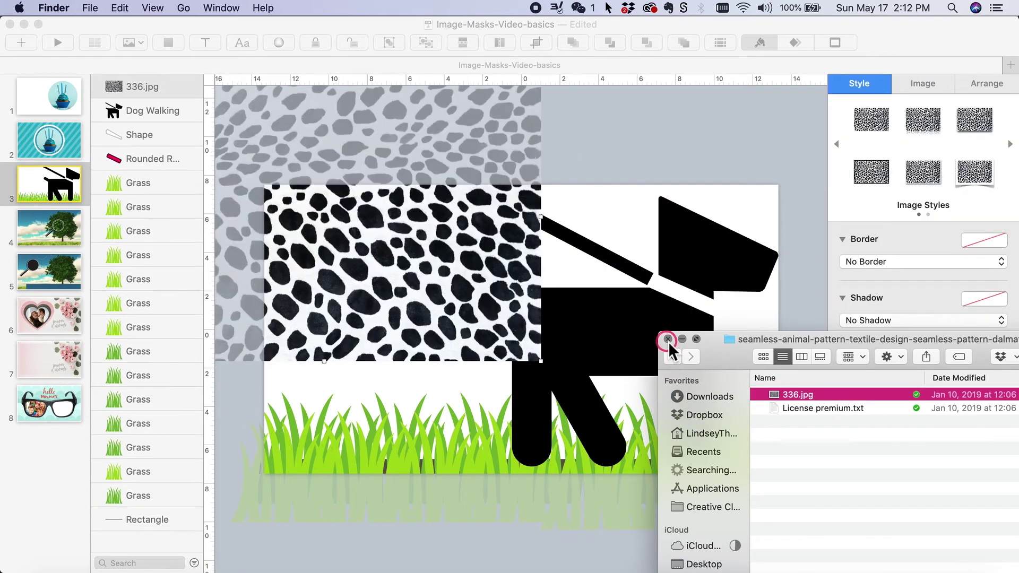
click(668, 339)
click(416, 260)
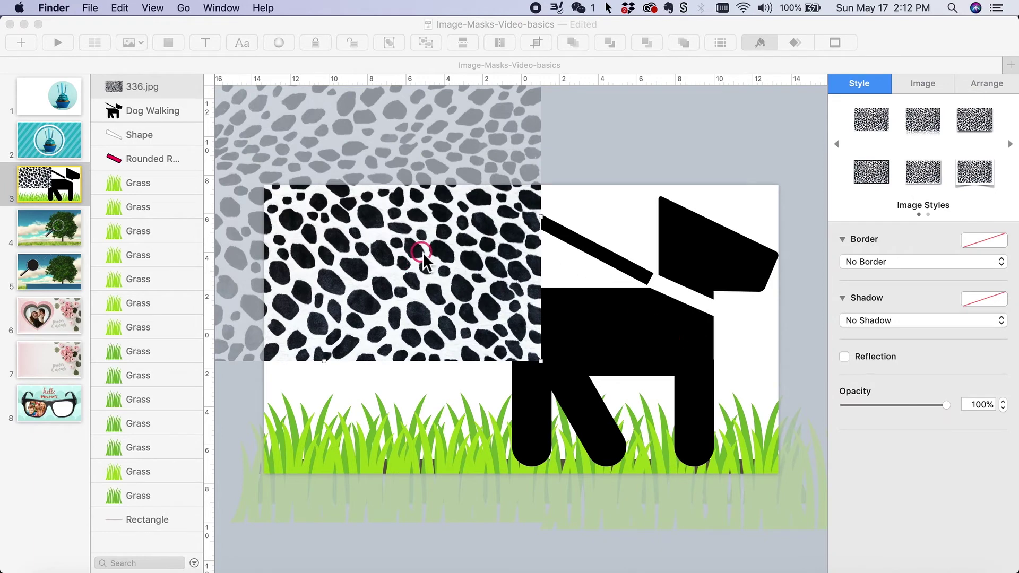
Move 336.jpg over the dog, mask it with the dog shape, and shift it to fill the silhouette.
drag(469, 342, 499, 394)
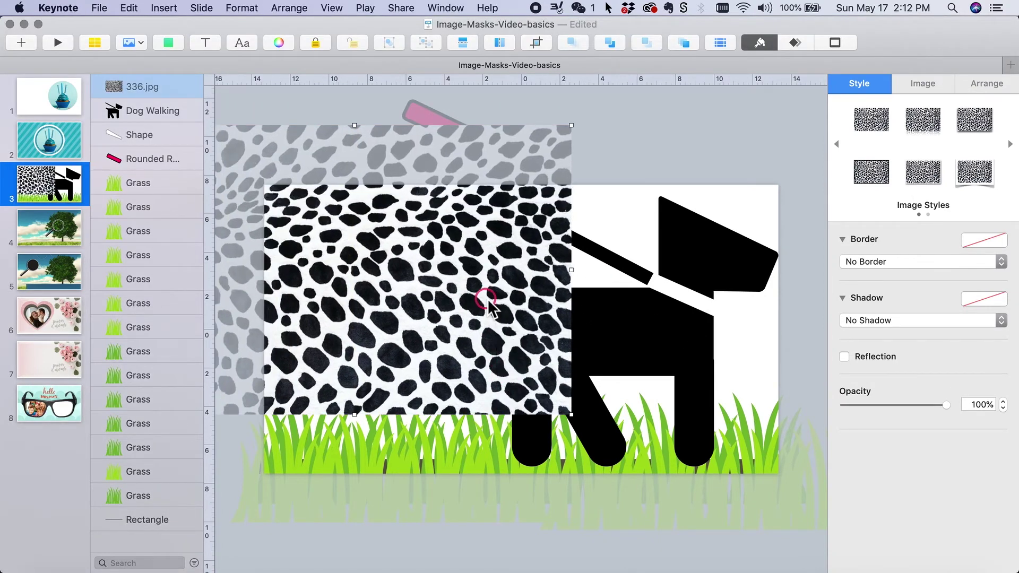
shift+click(645, 341)
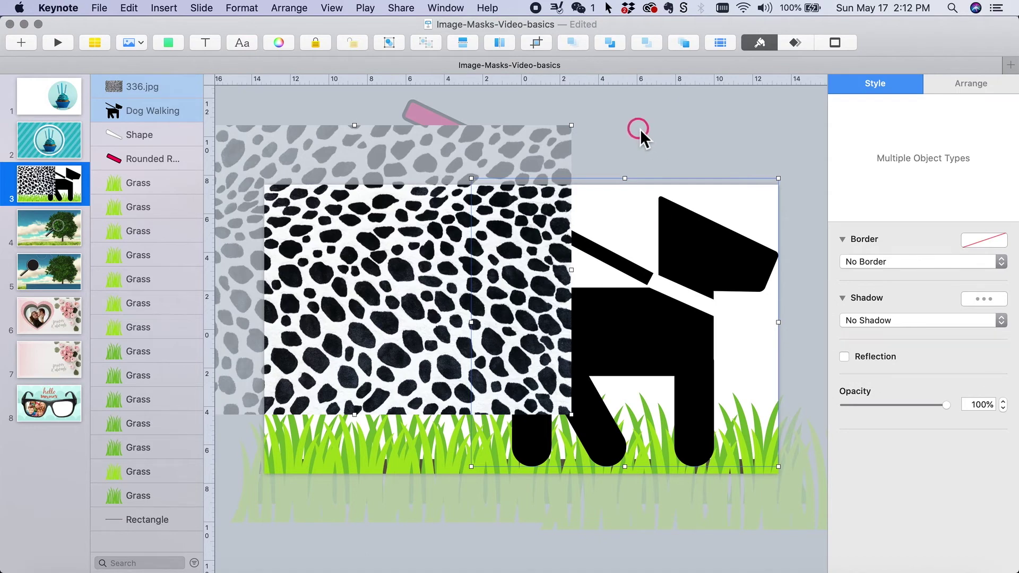
click(537, 43)
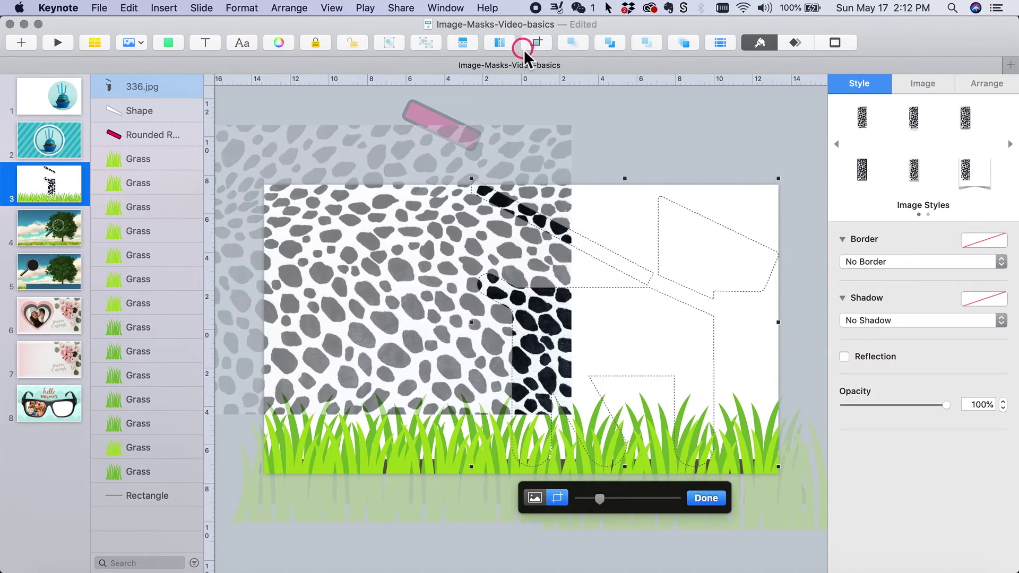
click(303, 159)
drag(310, 165, 558, 212)
click(705, 496)
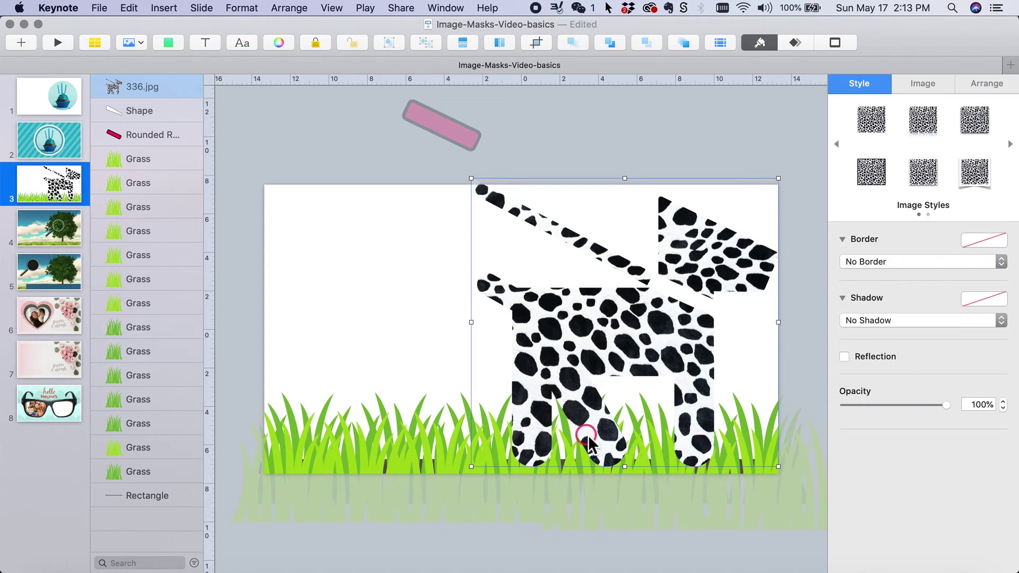
click(390, 234)
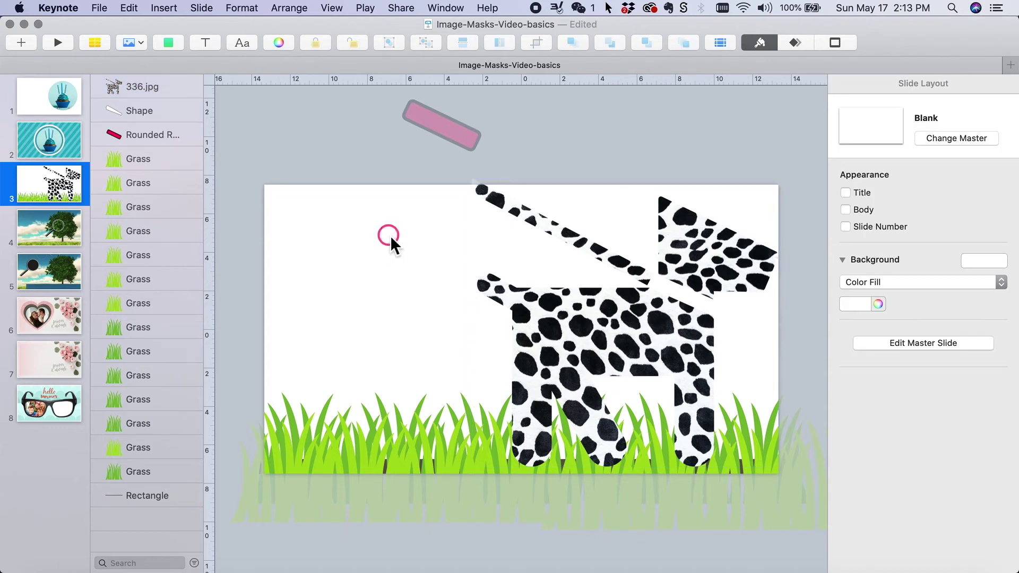
Pick a light cyan-teal from the colour wheel as slide 3's background fill.
click(882, 312)
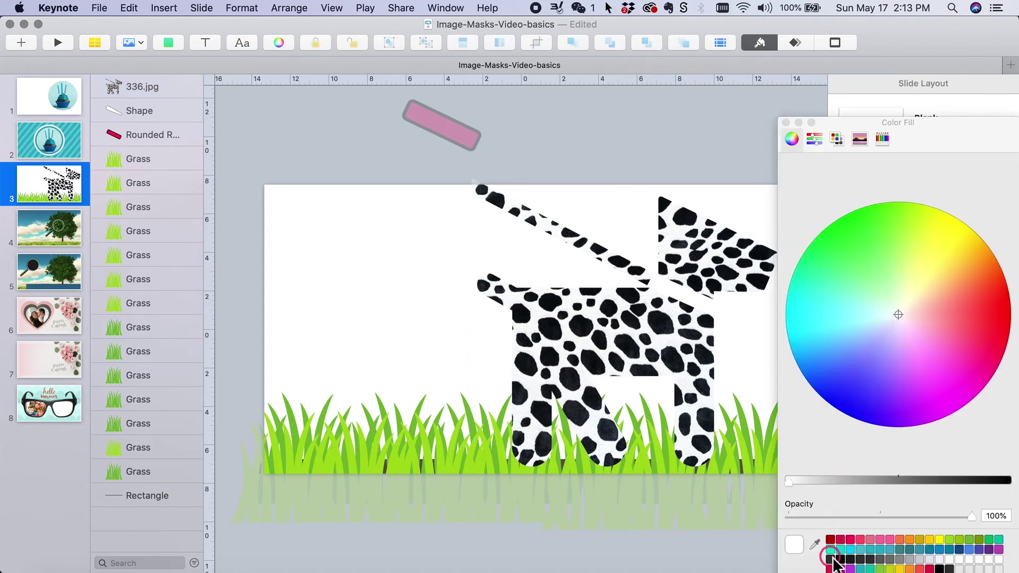
click(862, 549)
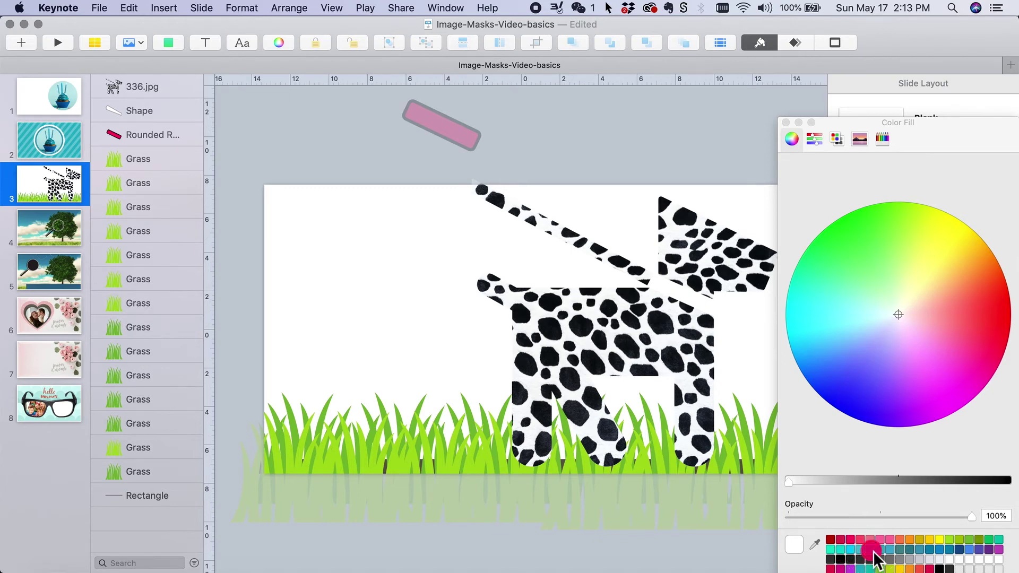
click(860, 332)
click(791, 435)
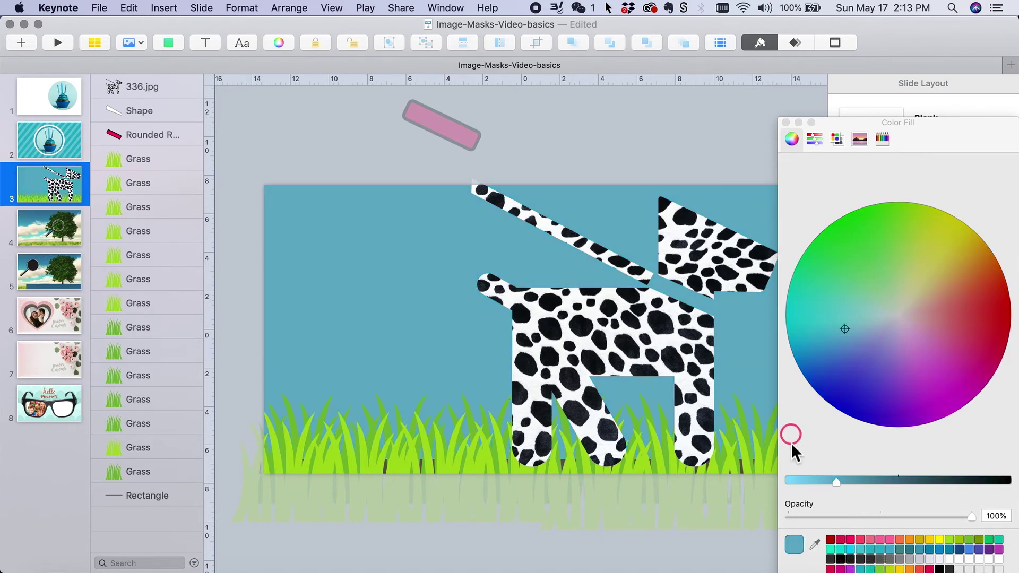
click(807, 481)
click(837, 324)
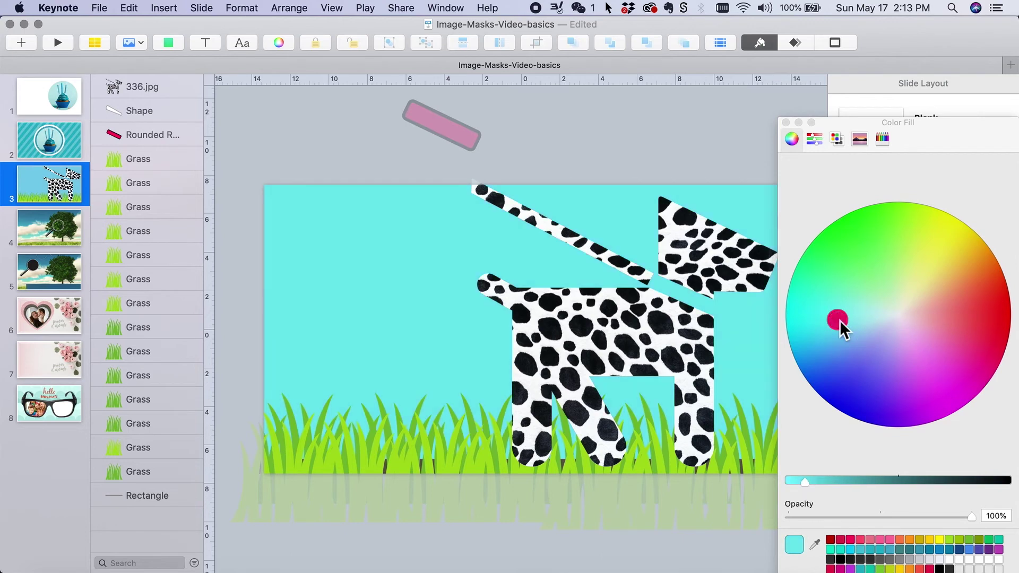
drag(839, 329, 839, 324)
click(766, 414)
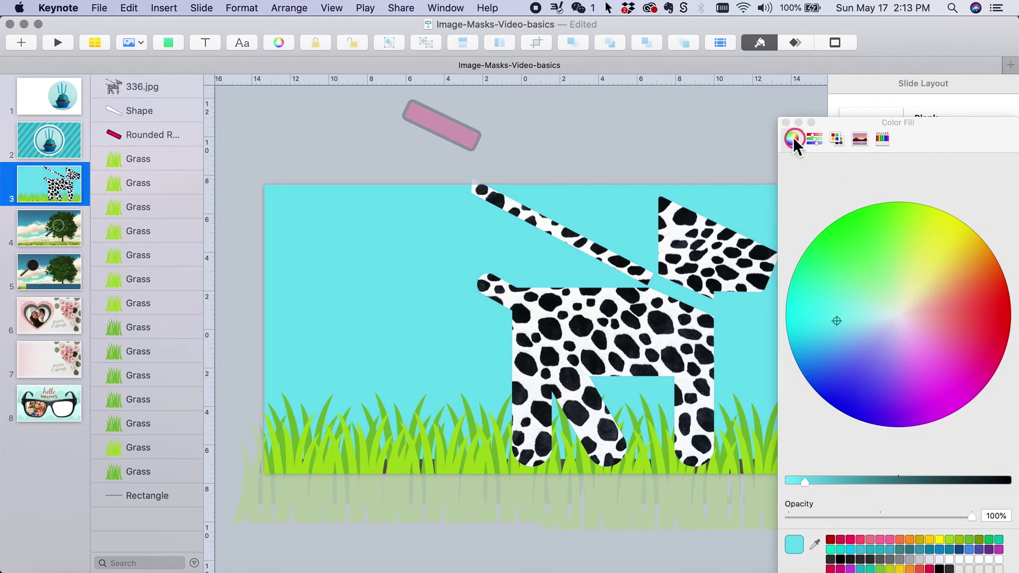
click(787, 121)
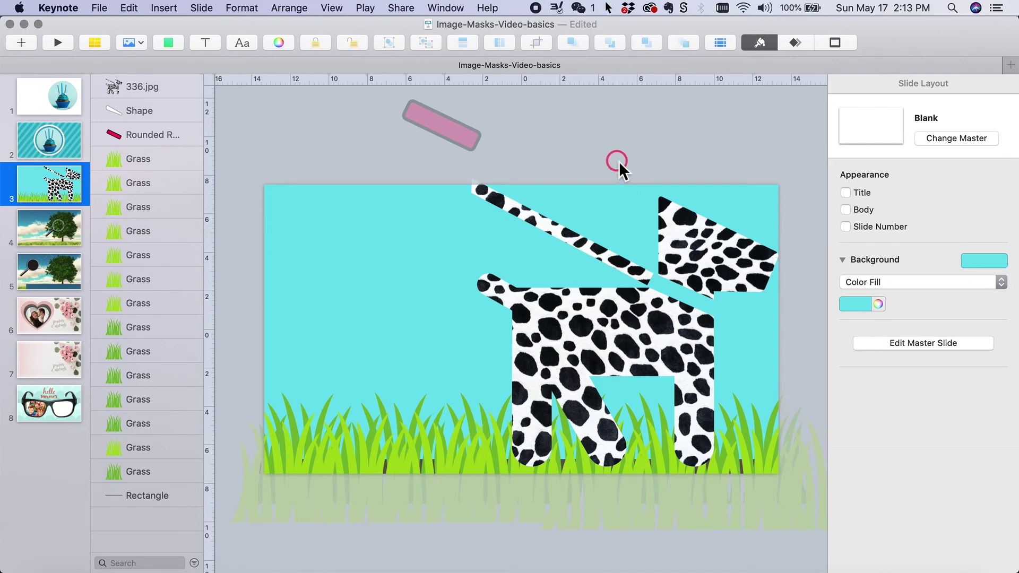
key(super+shift+comma)
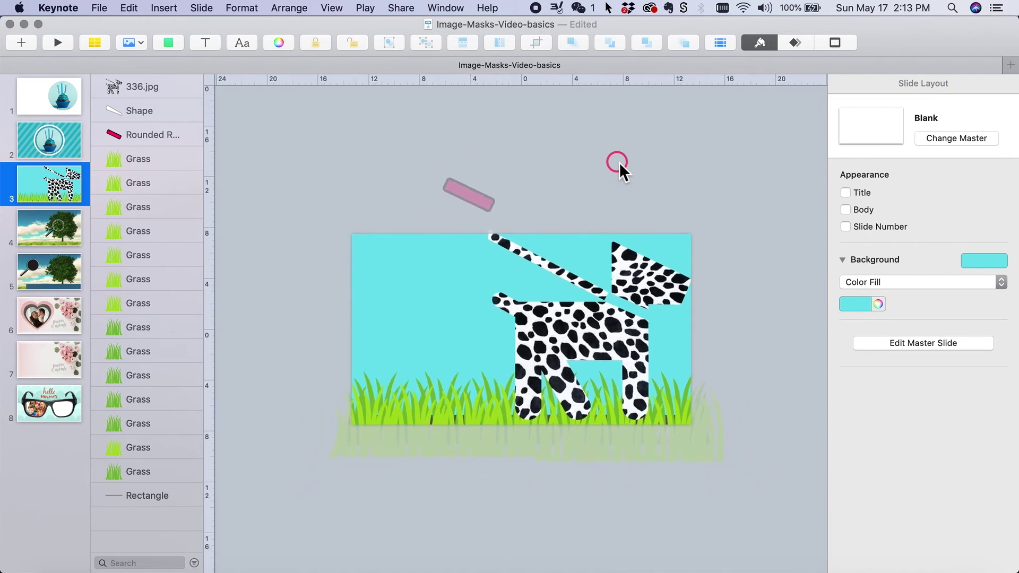
Move the translucent shape over the leash strip and bring it to the front.
drag(453, 139, 594, 290)
scroll(595, 290, up, 5)
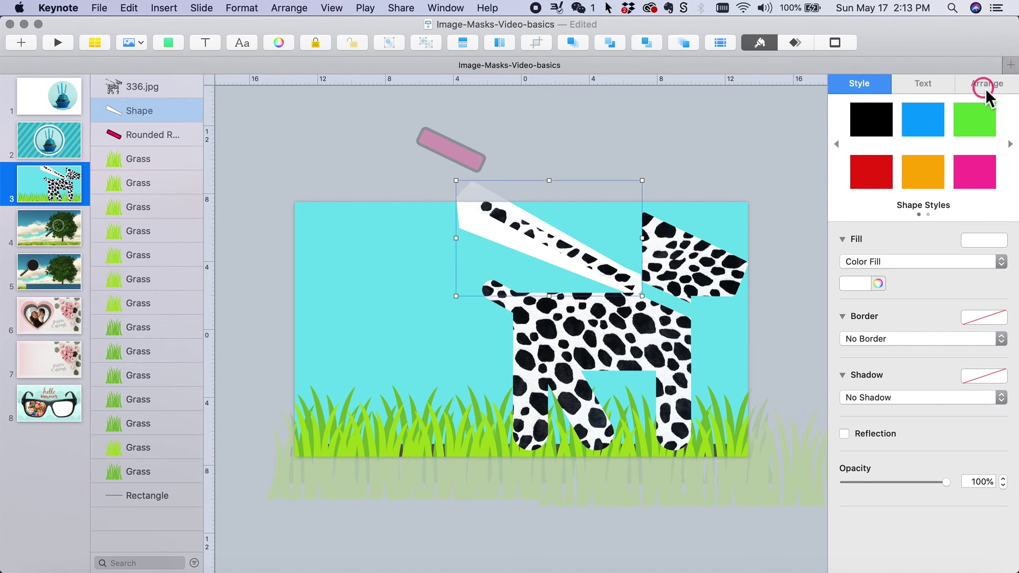
click(986, 85)
click(906, 119)
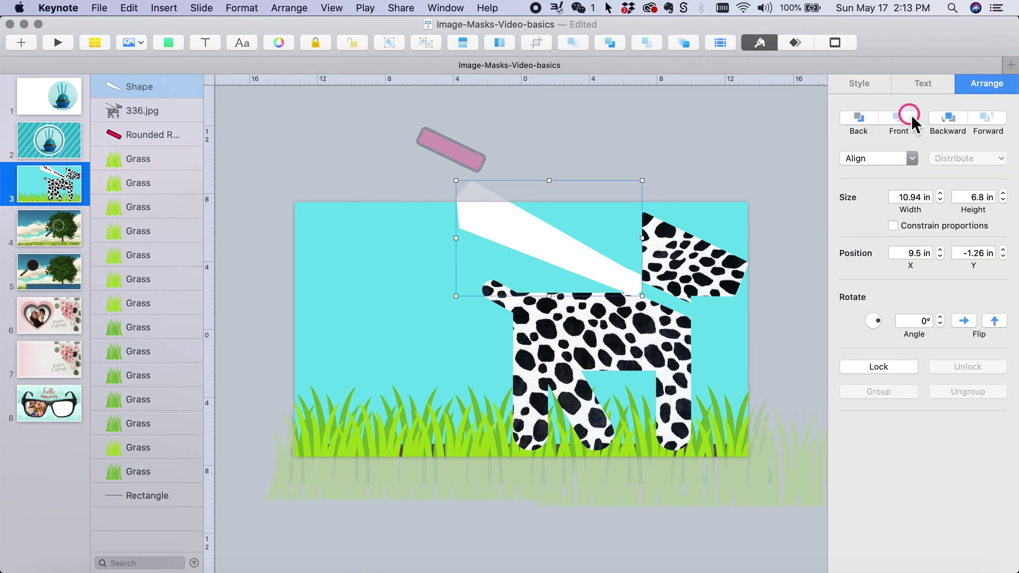
click(554, 213)
drag(545, 226, 543, 227)
Fill the leash-cover shape with the background teal sampled by the eyedropper.
click(849, 238)
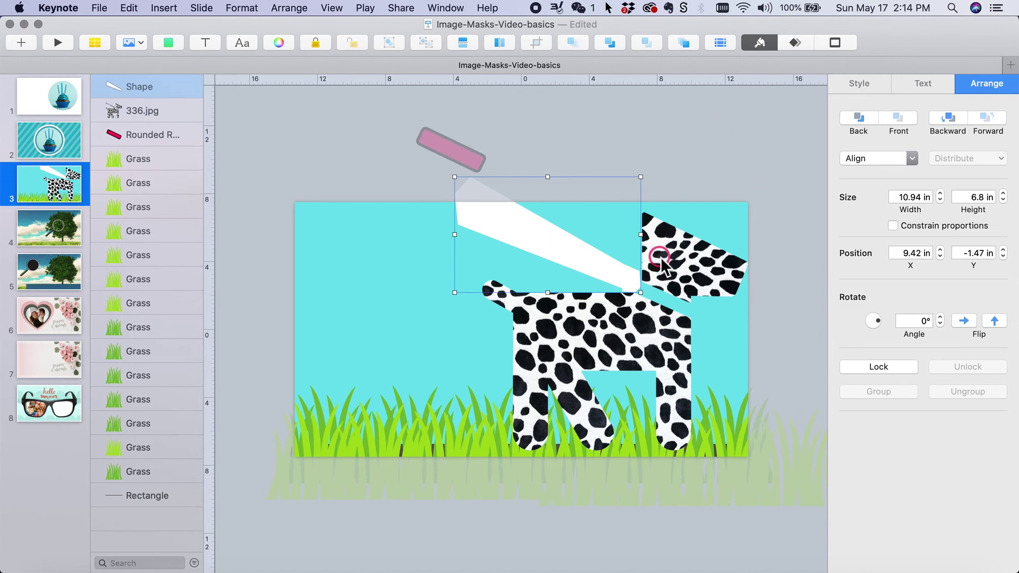
click(871, 87)
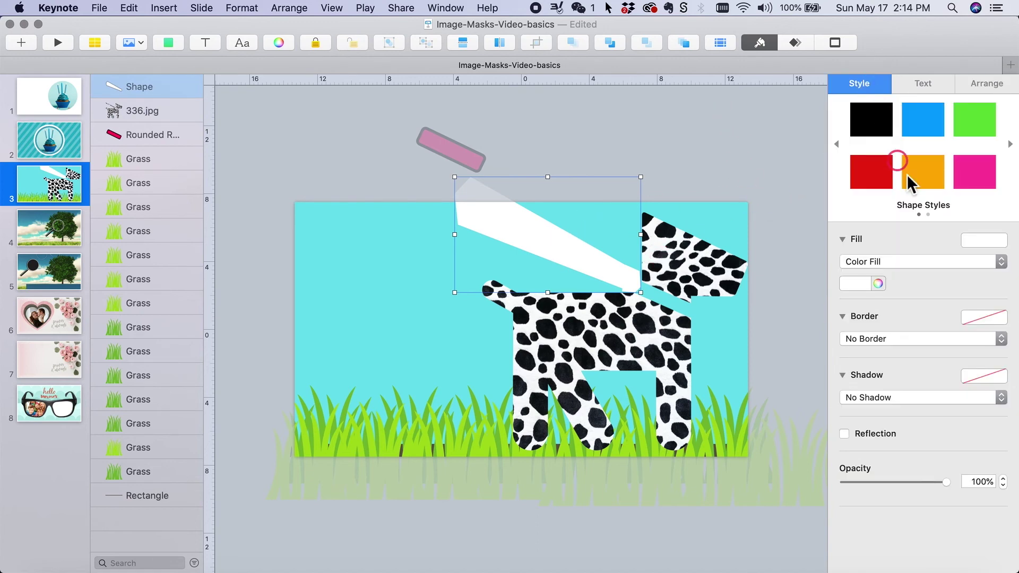
click(879, 283)
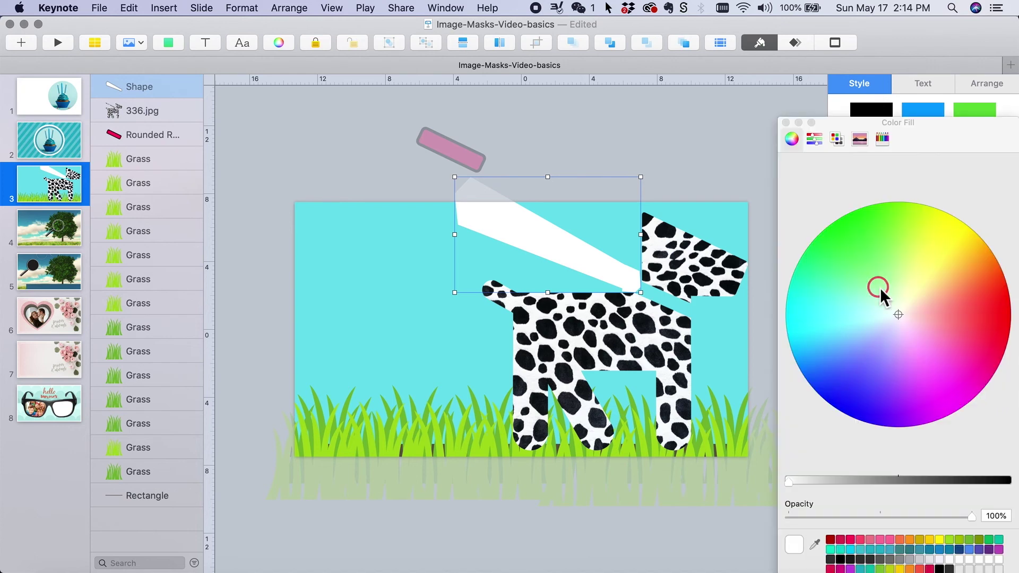
click(814, 544)
click(717, 217)
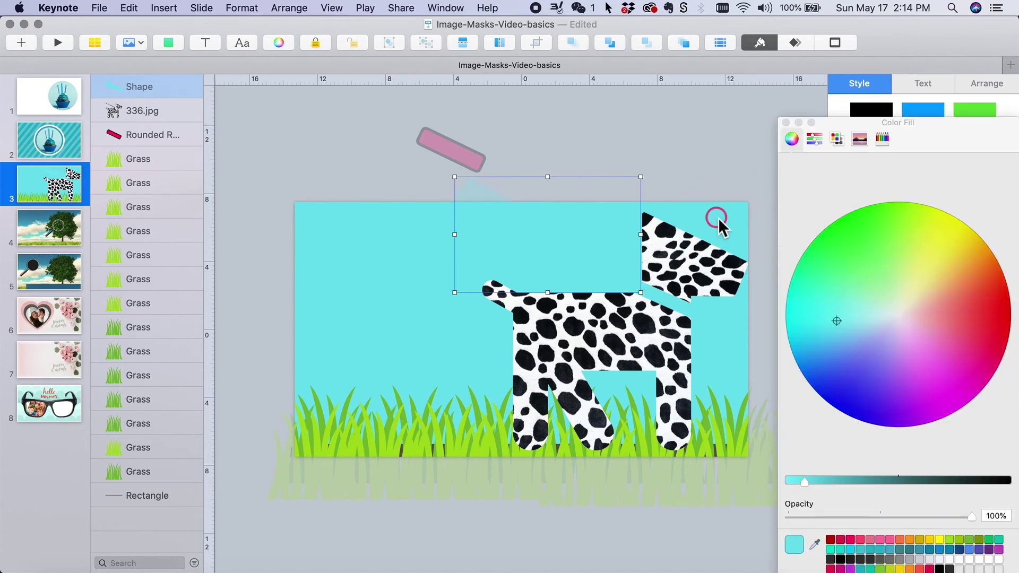
click(786, 123)
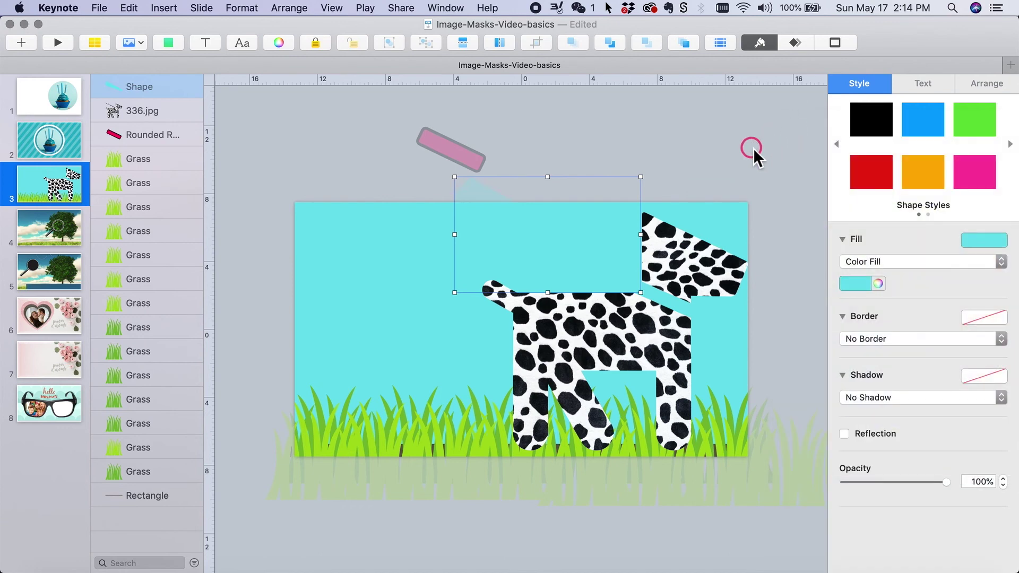
click(258, 243)
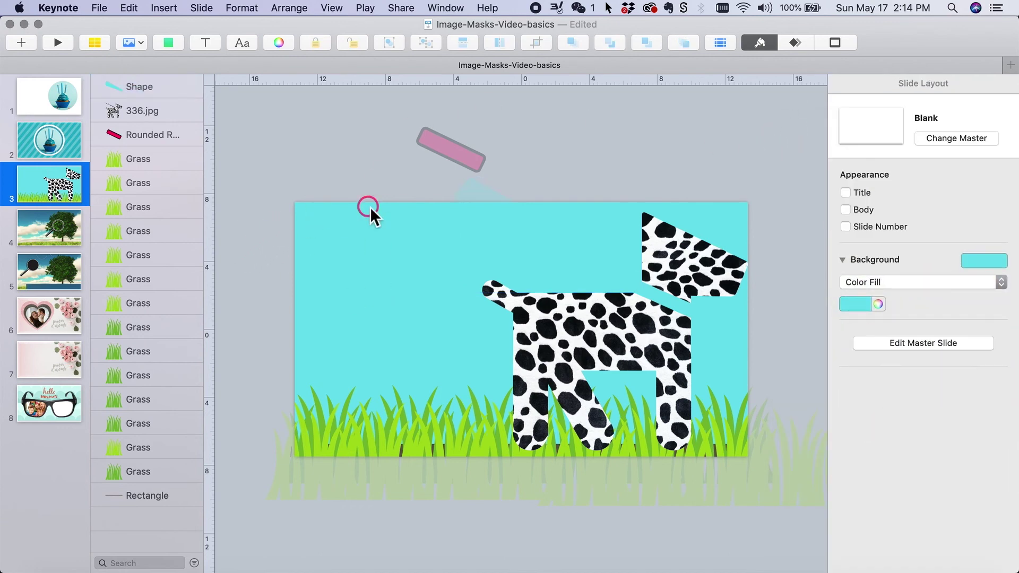
Place the pink rounded-rectangle collar on the dog's neck and bring it to the front.
drag(452, 143, 668, 296)
click(975, 88)
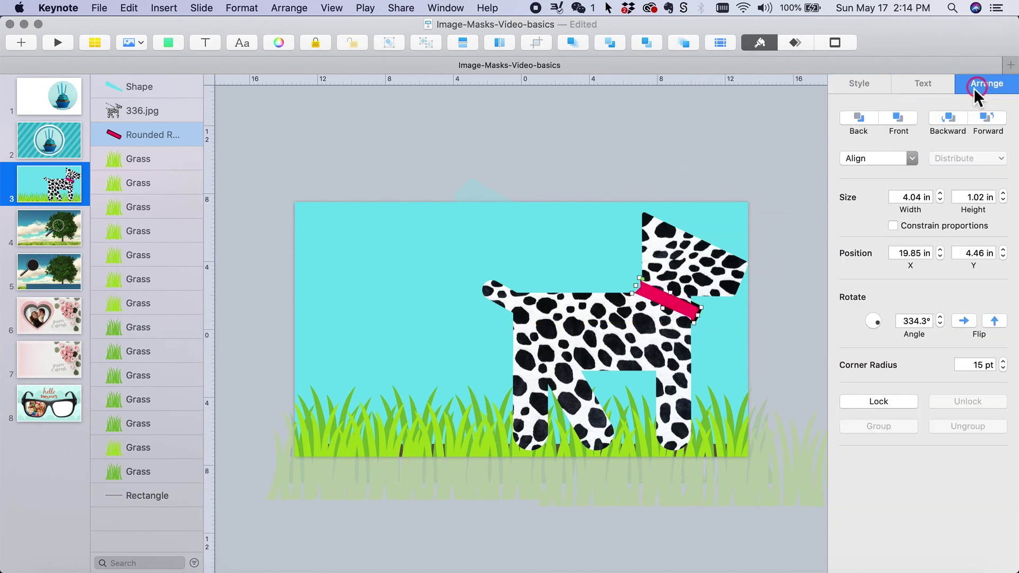
click(914, 118)
drag(692, 310, 691, 308)
click(740, 136)
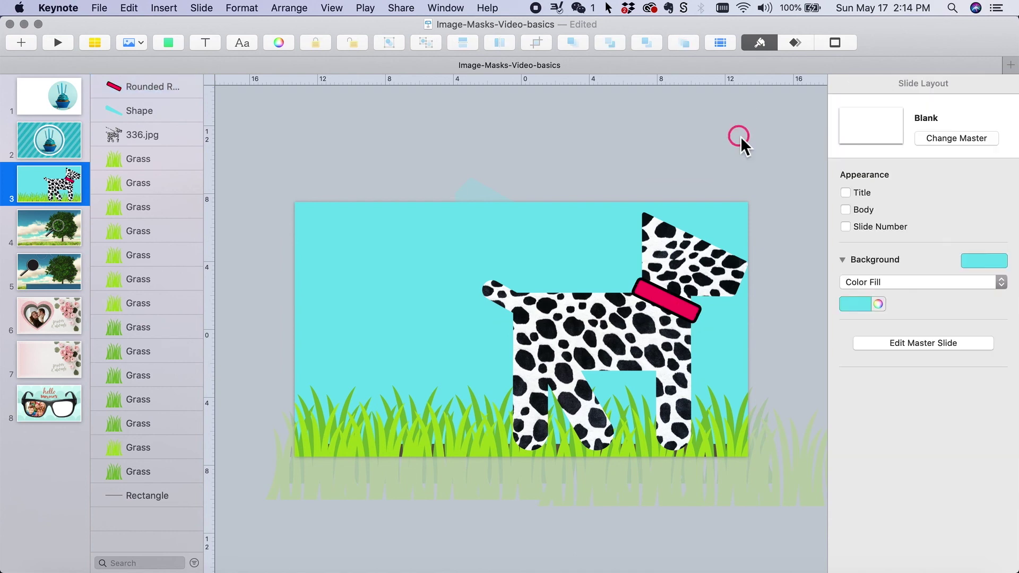
Select the spotted dog and leash cover together and send them behind the grass.
click(574, 318)
shift+click(581, 237)
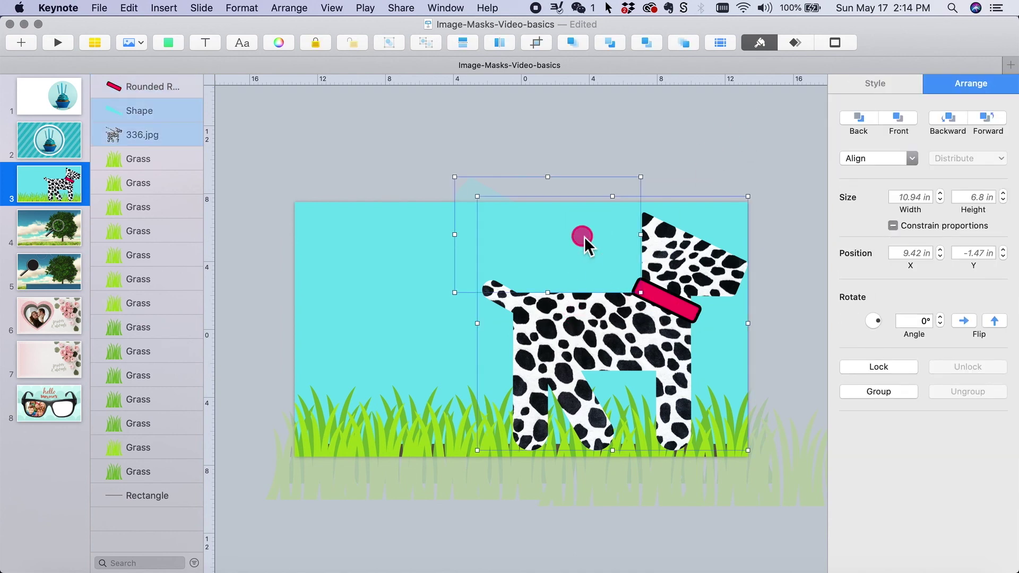
click(858, 114)
click(737, 133)
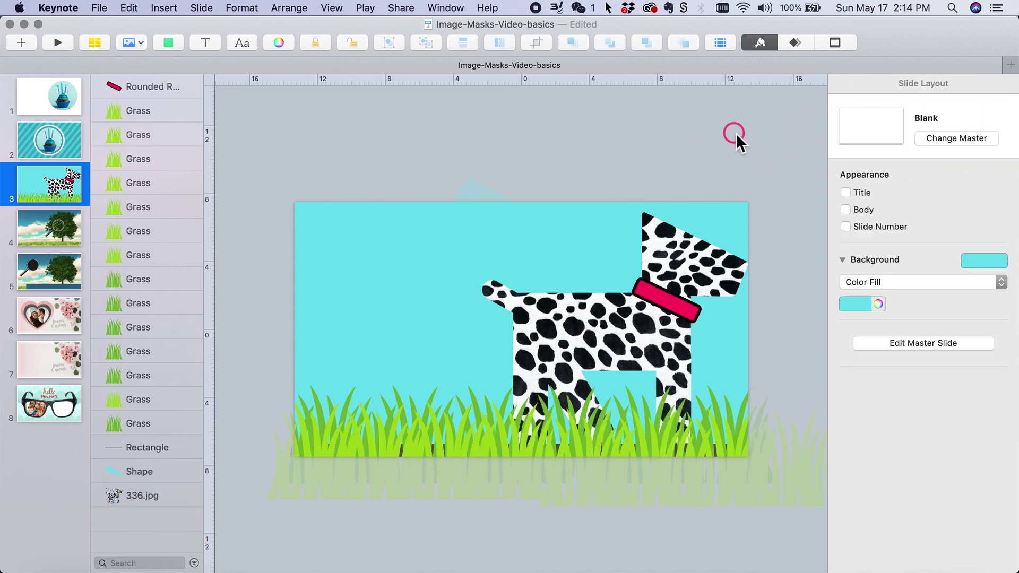